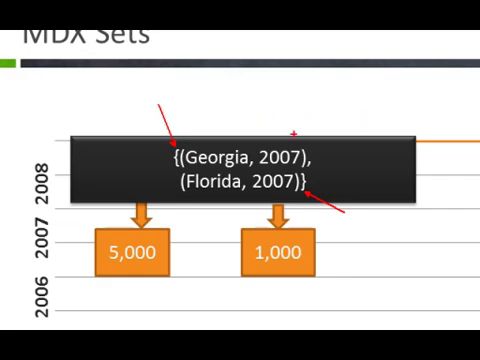
Clear the pen annotations and exit the slide show to the MDX Sets slide
key("e")
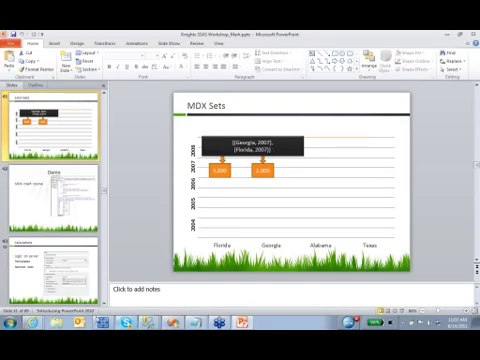
Launch SQL Server Management Studio and maximize its window over PowerPoint
left_click(12, 322)
left_click(48, 170)
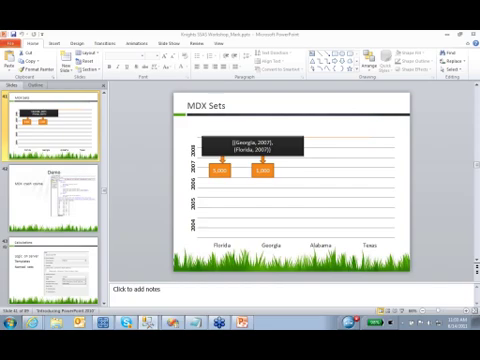
left_click_drag(470, 95, 270, 34)
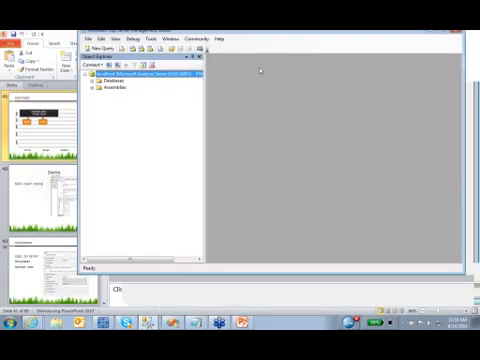
double_click(260, 31)
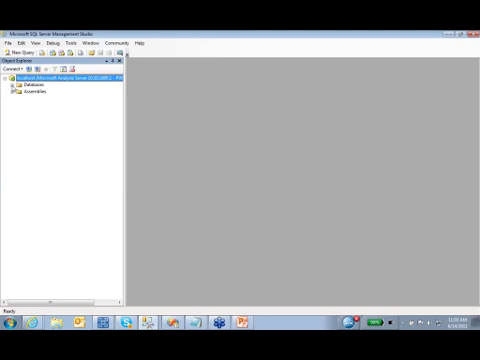
Expand the server's Databases list and select Adventure Works DW 2008R2
left_click(12, 85)
left_click(55, 91)
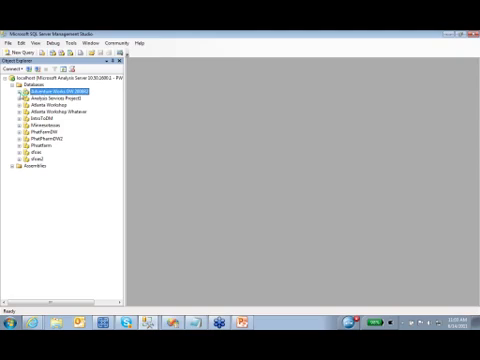
left_click(21, 92)
Open a new MDX query on Adventure Works DW 2008R2, hide Object Explorer, and type SELECT
right_click(50, 92)
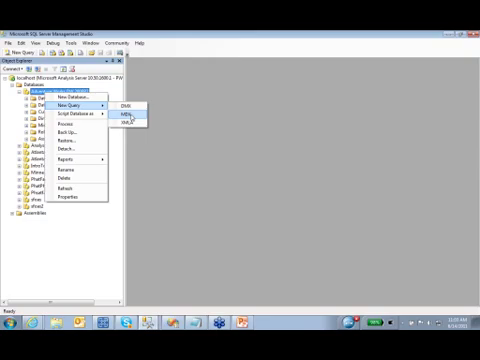
left_click(128, 114)
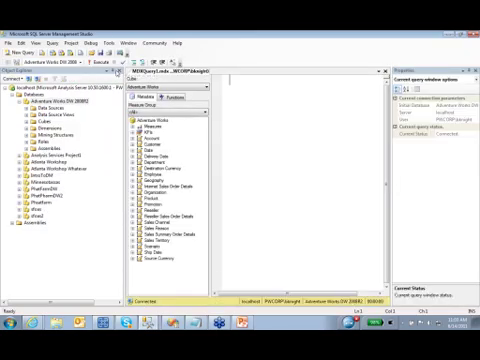
left_click(145, 112)
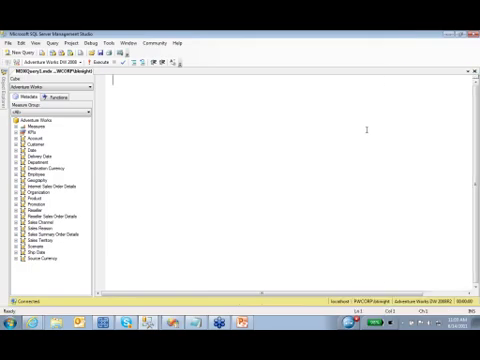
type("SELECT")
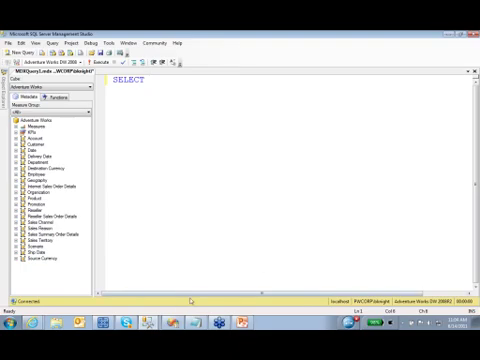
key("alt+Tab")
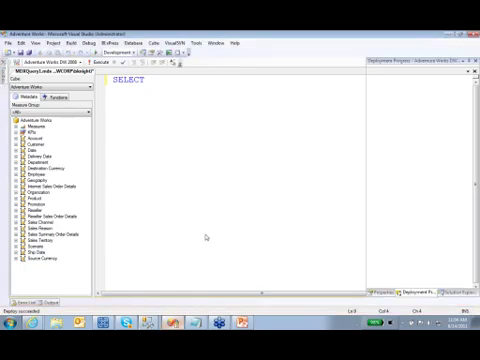
Clear the cube browser grid and show only the Internet Sales Amount total ($29,358,677.22)
key("alt+Tab")
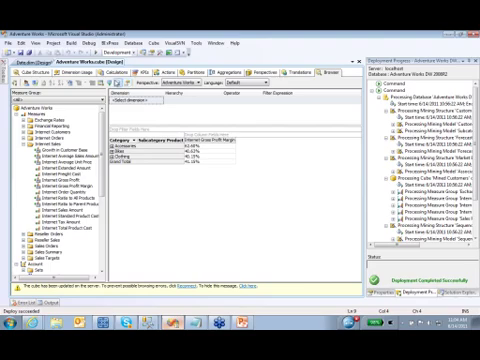
left_click(46, 82)
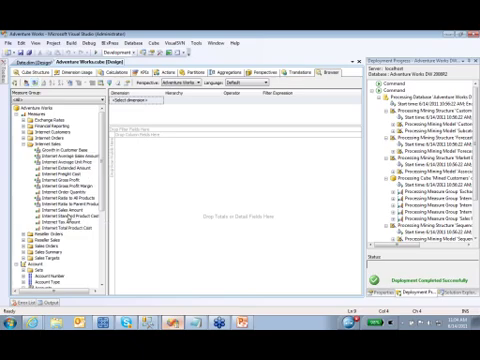
left_click_drag(68, 209, 144, 212)
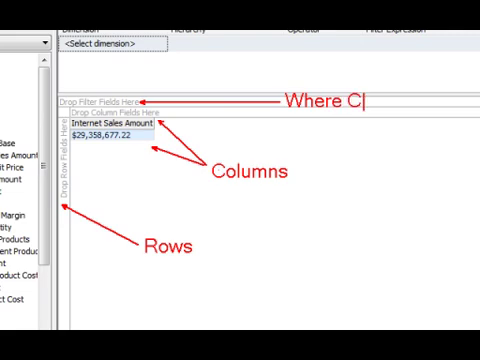
type("lause")
key("Escape")
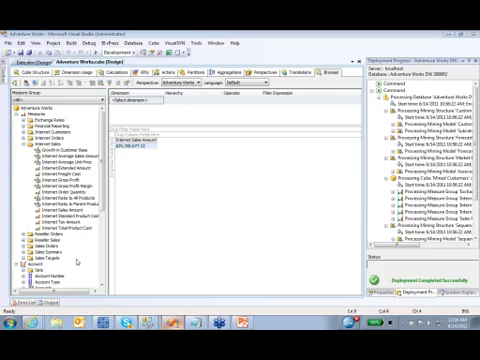
scroll(77, 262, "down", 5)
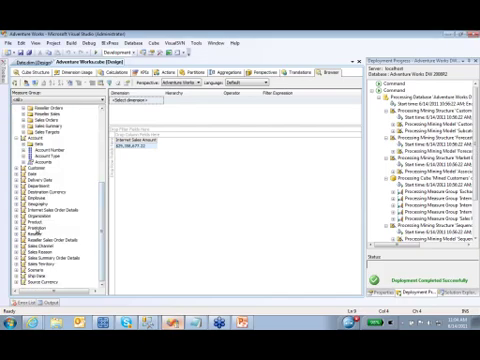
Break Internet Sales Amount down by Product Category rows, briefly trying it as a filter
left_click_drag(44, 222, 115, 160)
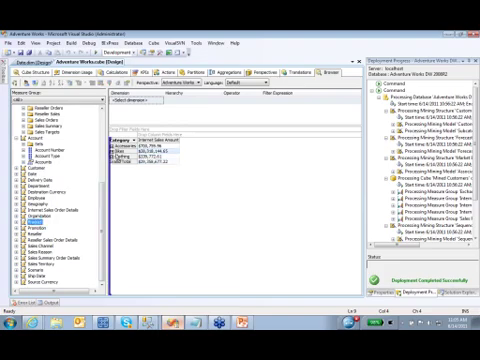
left_click_drag(14, 84, 133, 130)
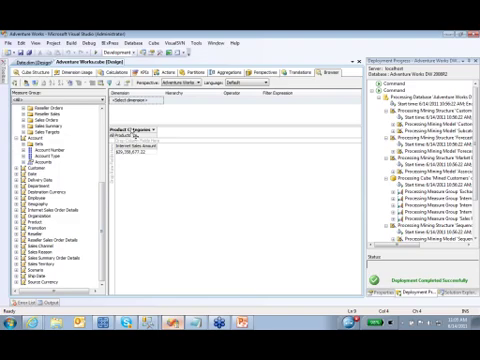
left_click_drag(130, 129, 121, 162)
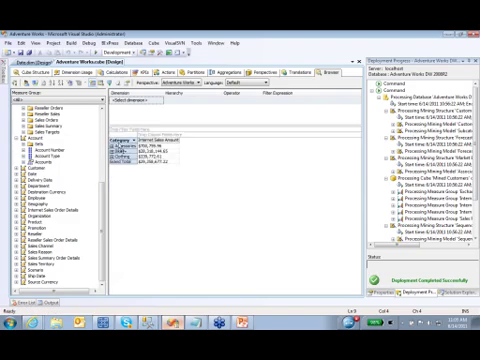
mouse_move(119, 140)
left_mouse_down()
mouse_move(125, 122)
mouse_move(112, 158)
left_mouse_up()
key("alt+Tab")
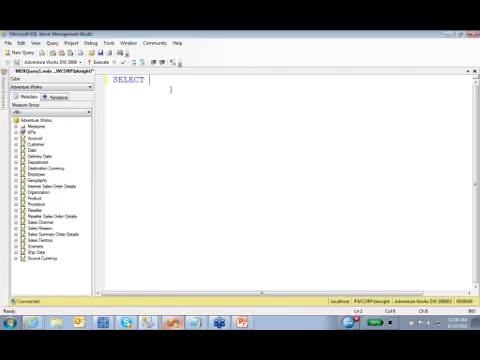
Add blank lines below SELECT, comparing the query with the cube browser
key("Return")
key("Return")
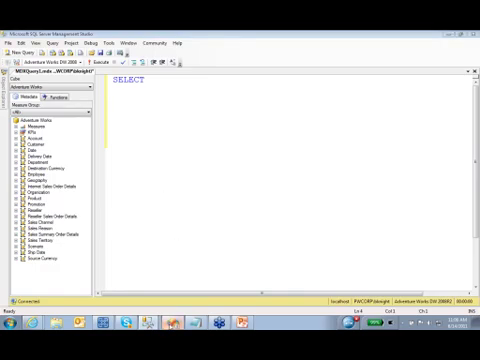
key("alt+Tab")
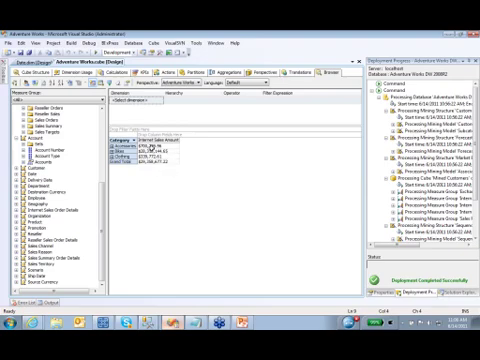
key("alt+Tab")
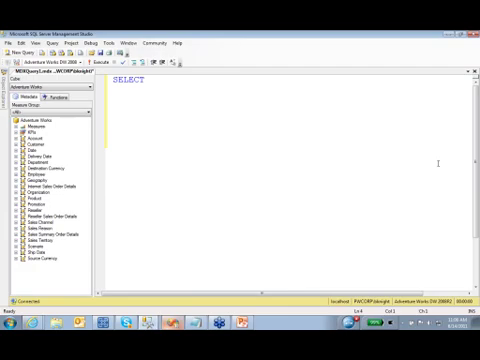
key("alt+Tab")
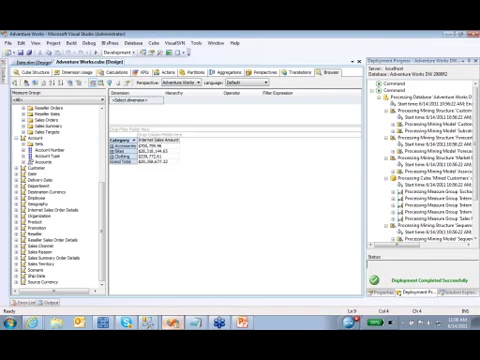
key("alt+Tab")
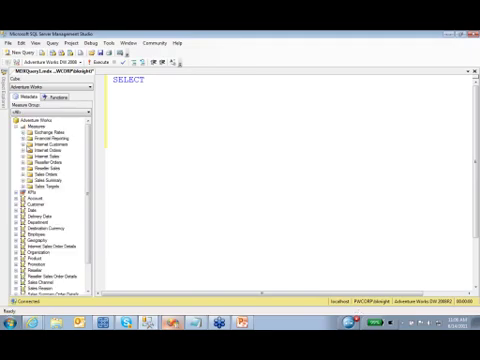
Insert [Measures].[Internet Sales Amount] after SELECT and start new lines for FROM
left_click(24, 157)
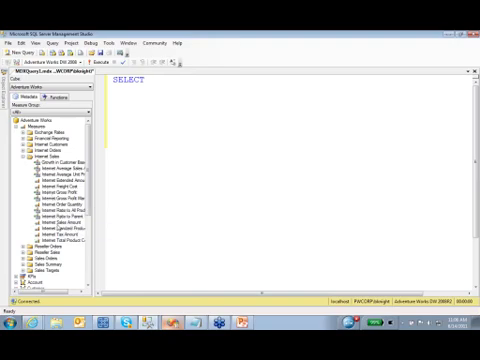
left_click_drag(58, 222, 193, 101)
left_click(301, 92)
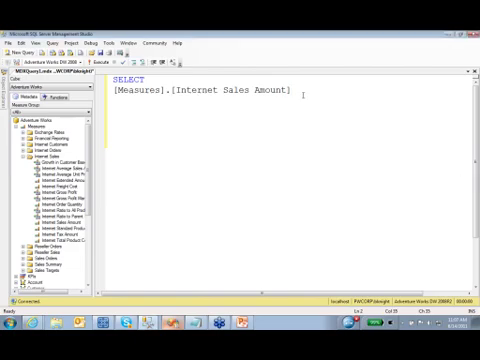
key("Return")
type("FROM")
key("Return")
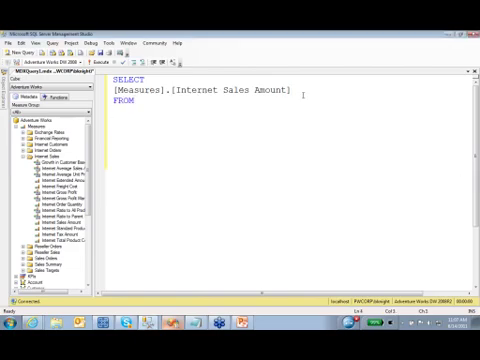
Add [Adventure Works] after FROM and run the query, getting mining-model permission errors
left_click_drag(35, 119, 27, 121)
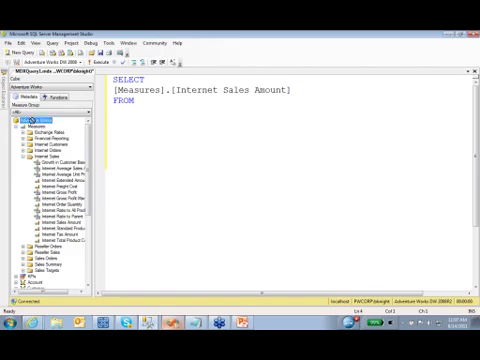
left_click_drag(169, 119, 169, 119)
left_click(172, 111)
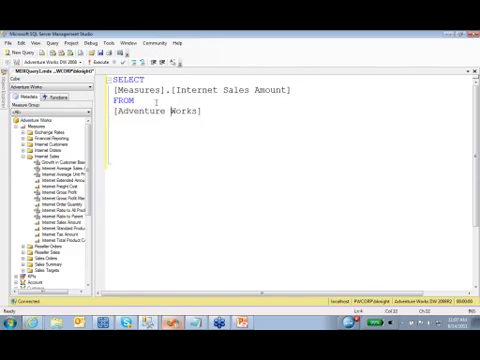
left_click_drag(158, 90, 278, 90)
left_click(212, 124)
key("F5")
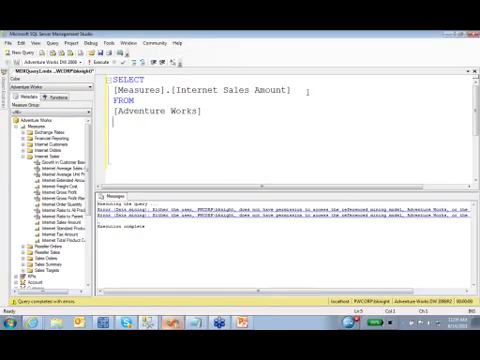
left_click(290, 91)
Add ON ROWS after the measure and run it, producing the sequential-axis error
key("End")
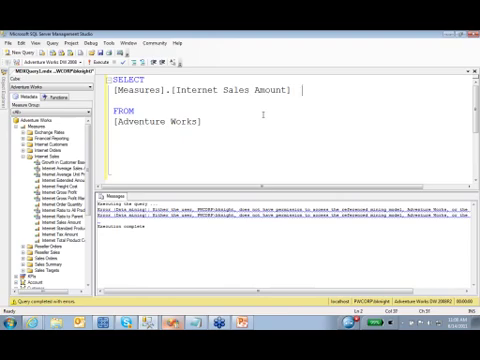
type("ON ROWS")
key("F5")
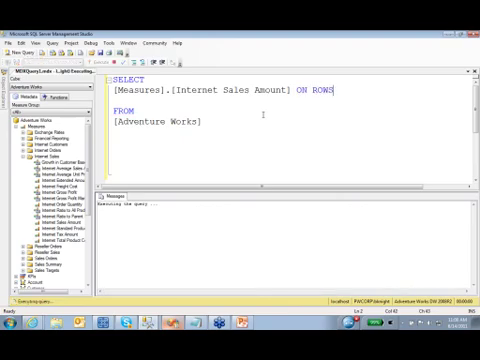
left_click_drag(115, 100, 134, 110)
key("ctrl+a")
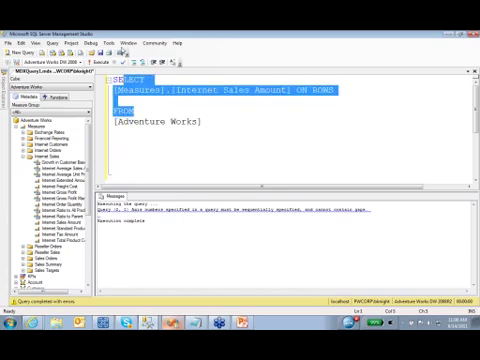
left_click(143, 88)
key("ctrl+a")
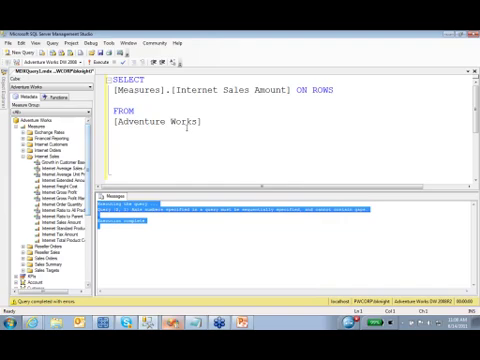
Change ROWS to COLUMNS and run it, returning Internet Sales Amount $29,358,677.22
double_click(323, 90)
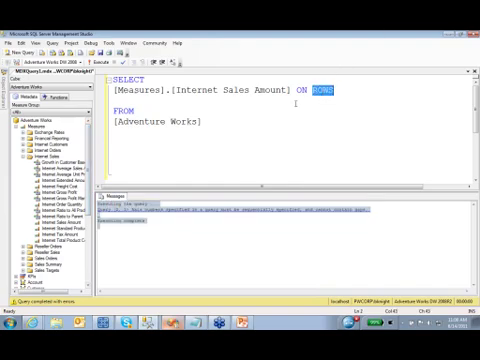
type("COLUMNS")
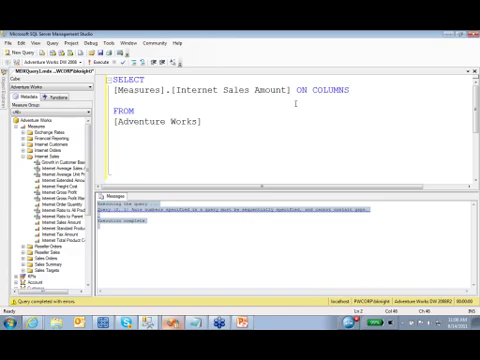
double_click(340, 90)
left_click(312, 120)
mouse_move(284, 90)
left_mouse_down()
mouse_move(292, 90)
mouse_move(118, 90)
left_mouse_up()
left_click(313, 118)
key("F5")
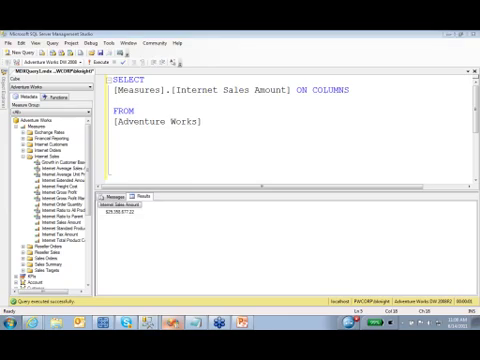
left_click(118, 212)
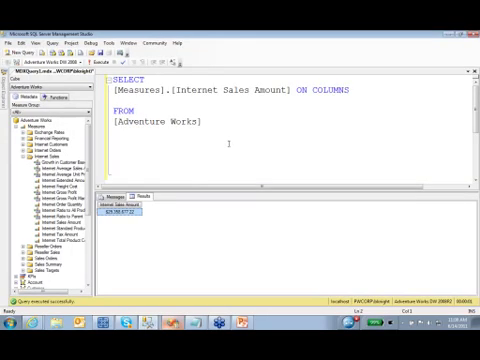
Rerun with ROWS (fails) and COLUMNS (succeeds), then delete the axis word after ON
double_click(325, 90)
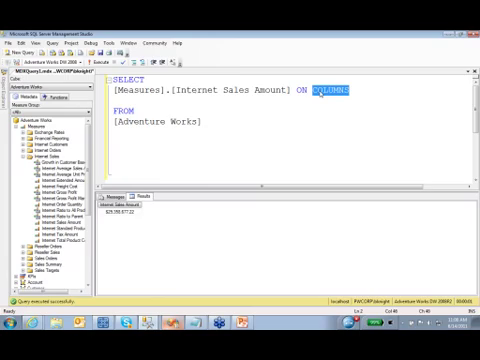
type("ROWS")
key("F5")
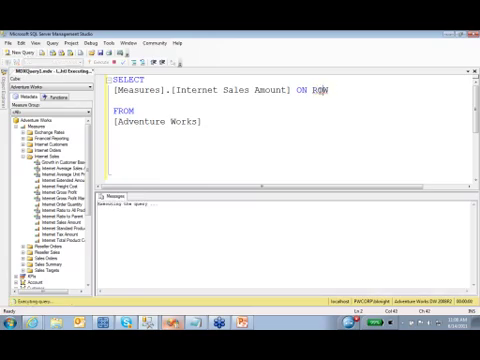
key("BackSpace")
key("BackSpace")
key("BackSpace")
type("COLUMNS")
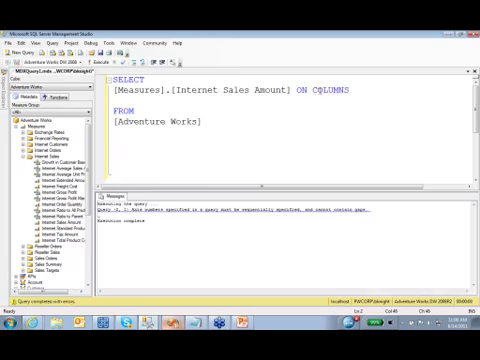
key("F5")
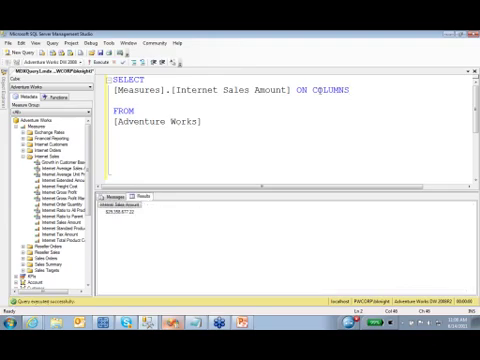
key("BackSpace")
key("BackSpace")
key("BackSpace")
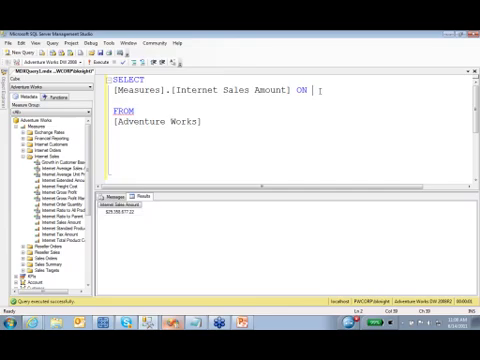
type("0")
Run the ON 0 query ($29,358,677.22), delete the blank line before FROM, and check Visual Studio
key("F5")
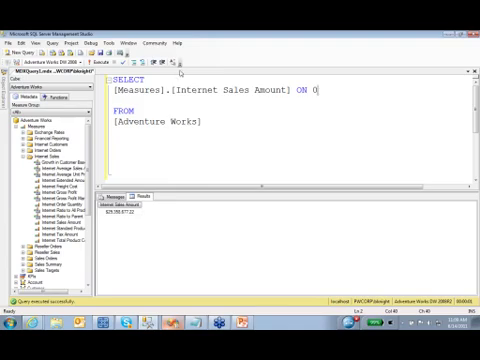
left_click(143, 101)
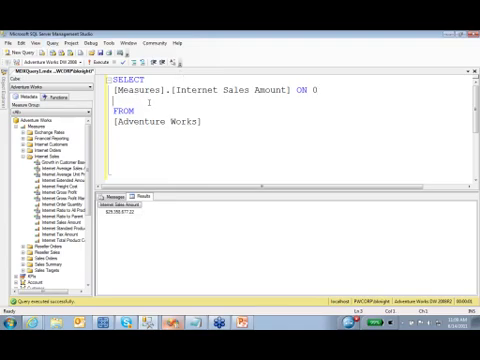
key("Delete")
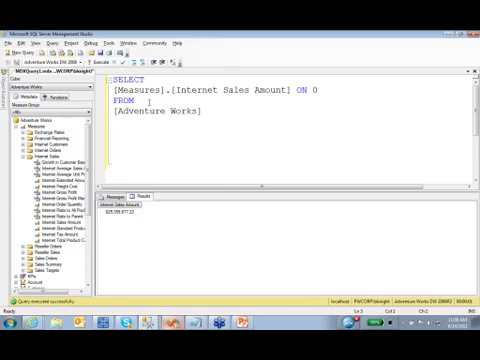
key("alt+Tab")
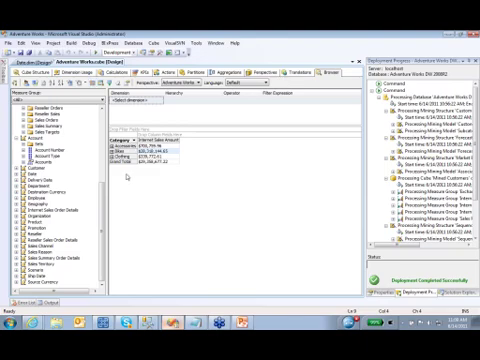
key("alt+Tab")
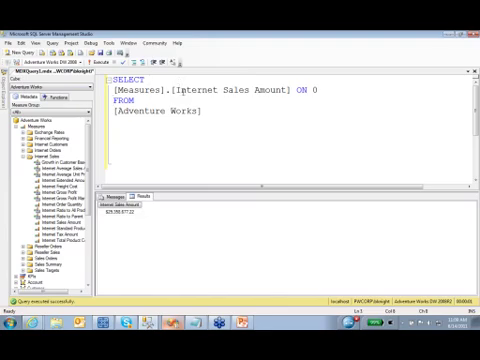
Add blank lines before FROM and expand the Product dimension in Metadata
key("Up")
key("End")
key("Return")
key("Return")
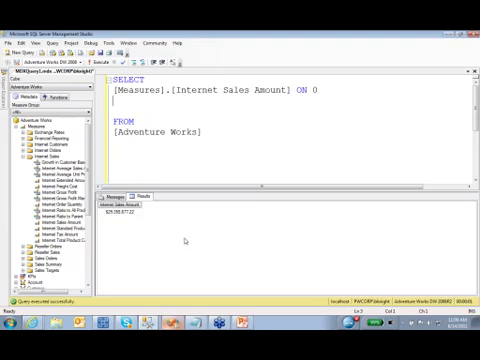
scroll(60, 200, "down", 5)
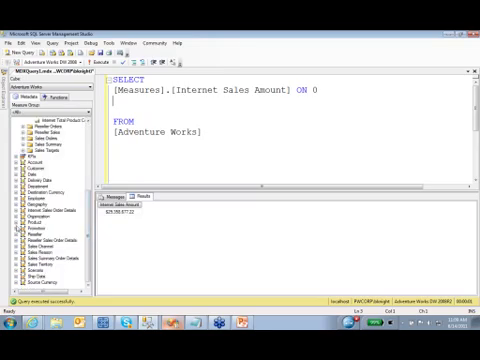
left_click(20, 204)
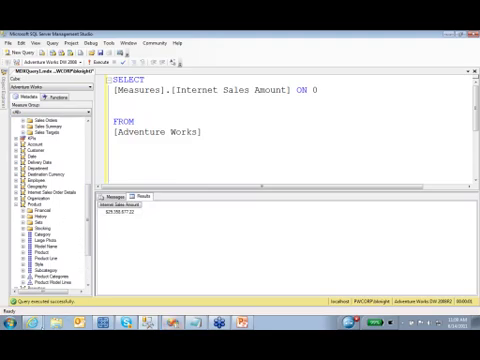
Browse from Program Files to Microsoft SQL Server\100\Tools in File Explorer
key("super")
type("c:\\prog")
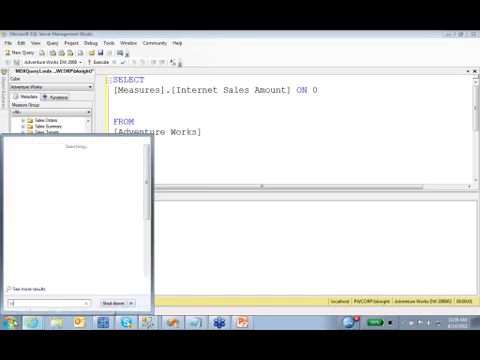
key("Down")
key("Return")
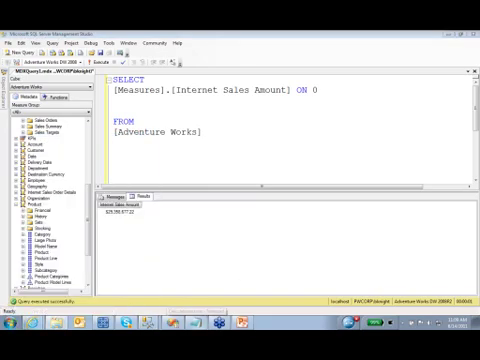
left_click_drag(372, 123, 215, 60)
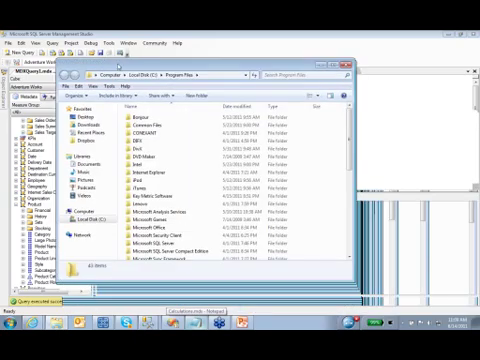
left_click(158, 238)
double_click(158, 238)
left_click(137, 125)
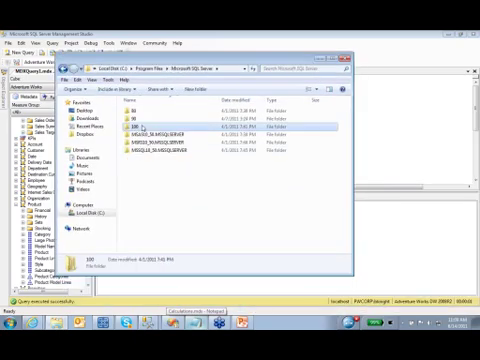
double_click(137, 125)
double_click(137, 166)
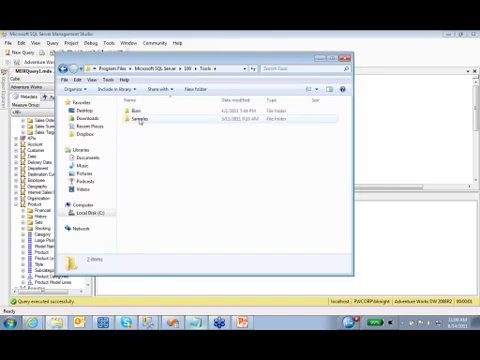